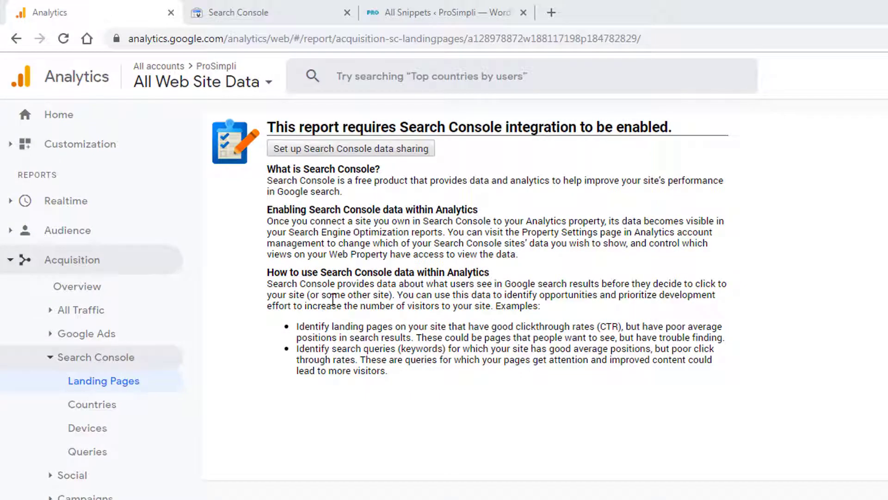
# - Review the ProSimpli linking page's 'site not linked' and 'no verified sites' messages
pyautogui.click(297, 13)
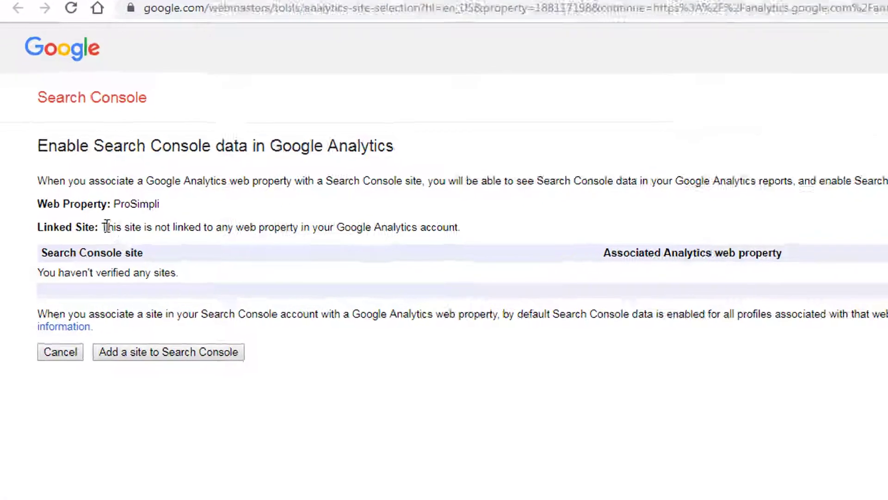
pyautogui.moveTo(94, 235); pyautogui.dragTo(197, 237)
pyautogui.click(366, 188)
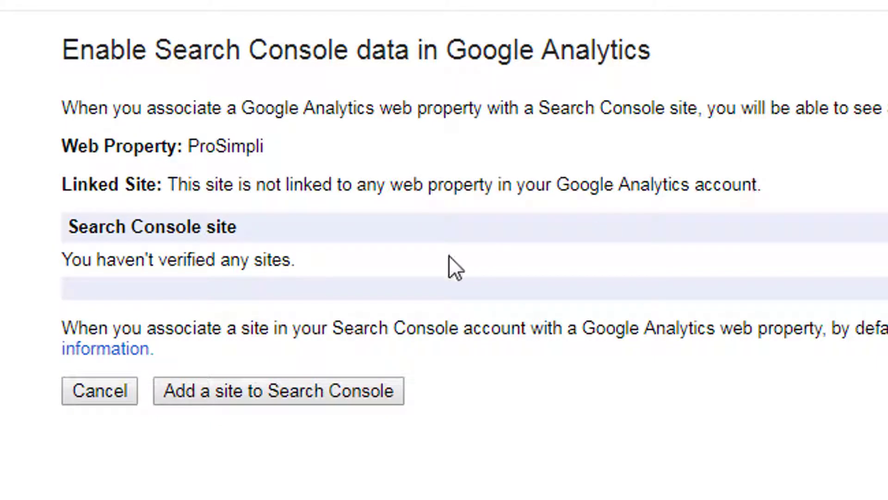
pyautogui.moveTo(329, 269); pyautogui.dragTo(65, 257)
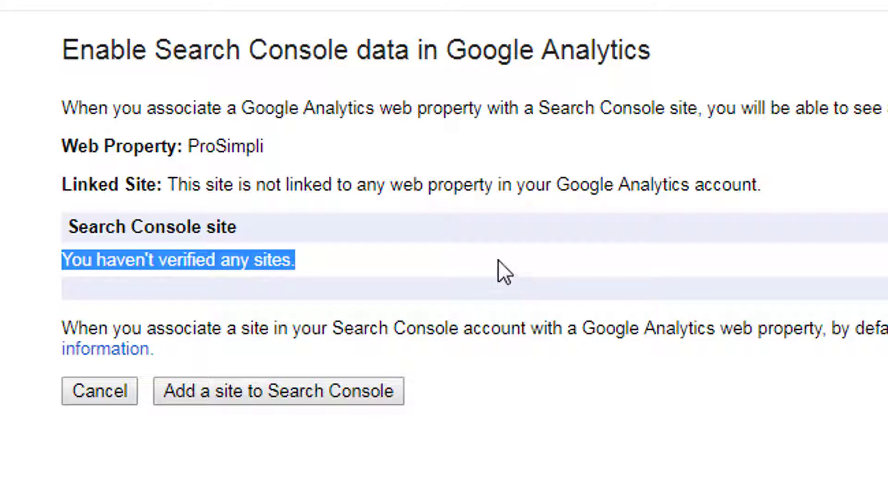
pyautogui.moveTo(443, 185); pyautogui.dragTo(760, 194)
pyautogui.click(759, 195)
pyautogui.moveTo(295, 261); pyautogui.dragTo(124, 260)
pyautogui.click(199, 254)
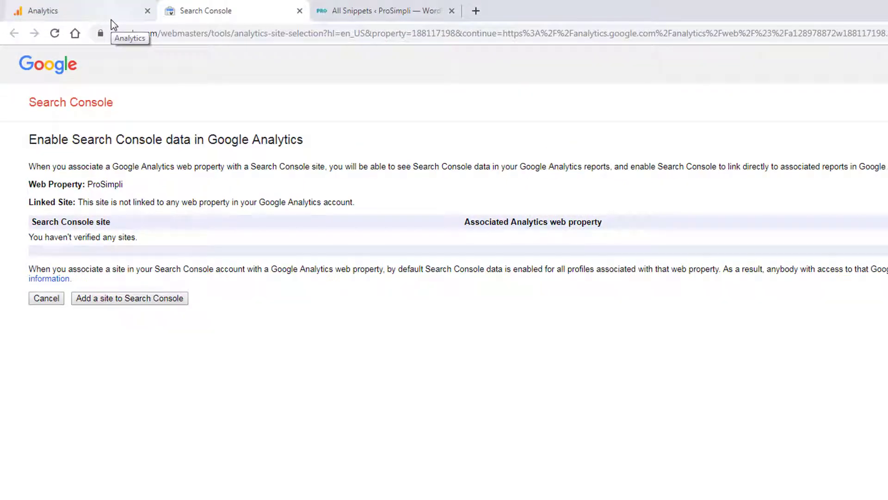
# - Search 'google search console' in a new tab and start it to reach the prosimpli.com Overview
pyautogui.click(476, 11)
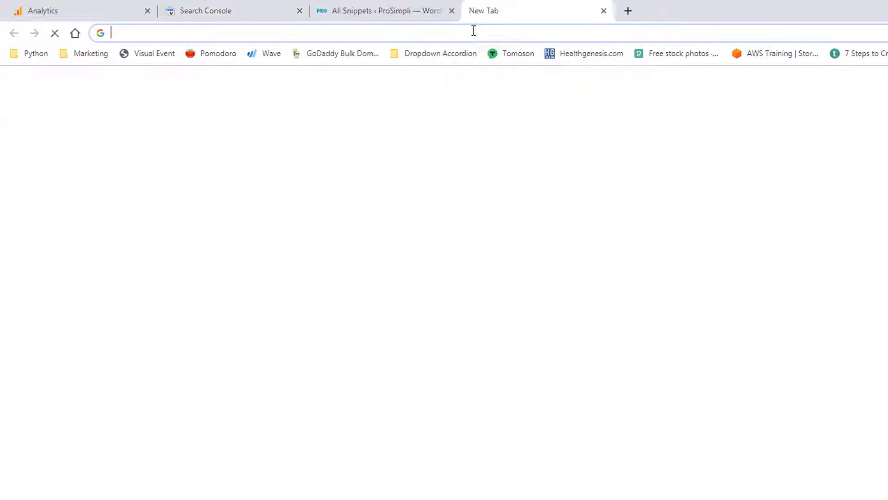
pyautogui.write('google sear')
pyautogui.press('Return')
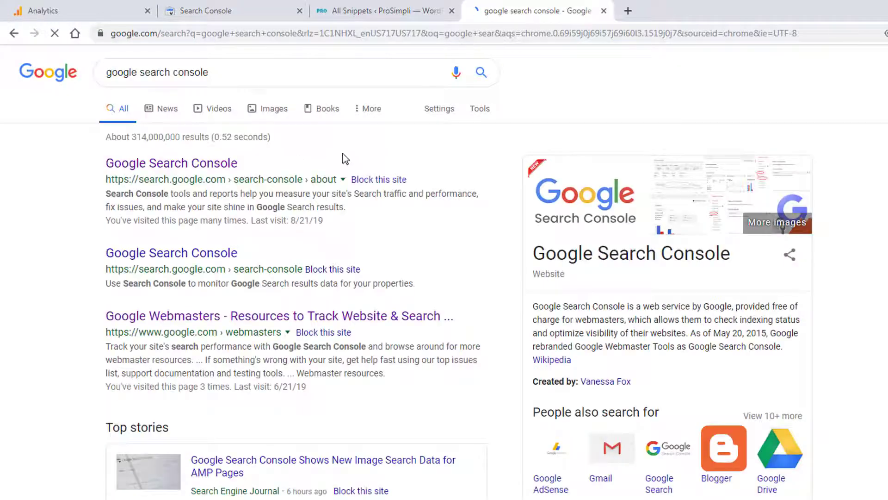
pyautogui.click(229, 165)
pyautogui.click(250, 402)
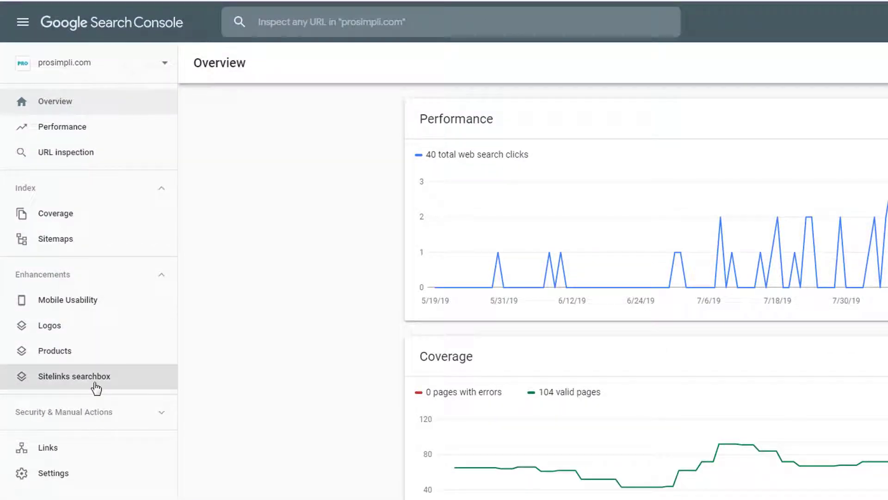
# - Check the ownership verification details in the prosimpli.com property settings
pyautogui.click(84, 472)
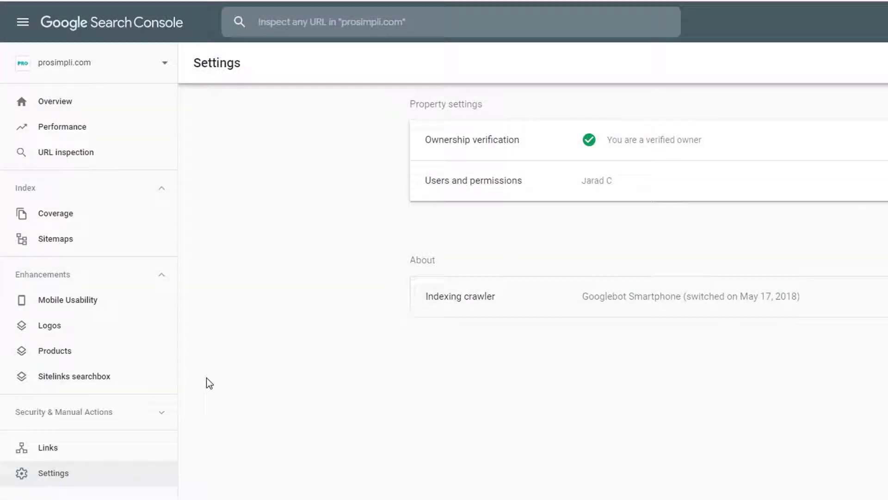
pyautogui.click(99, 67)
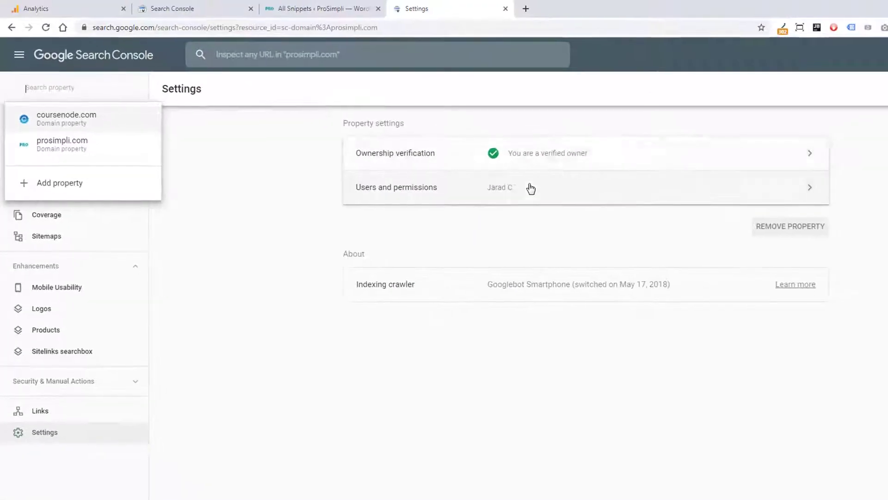
pyautogui.click(555, 165)
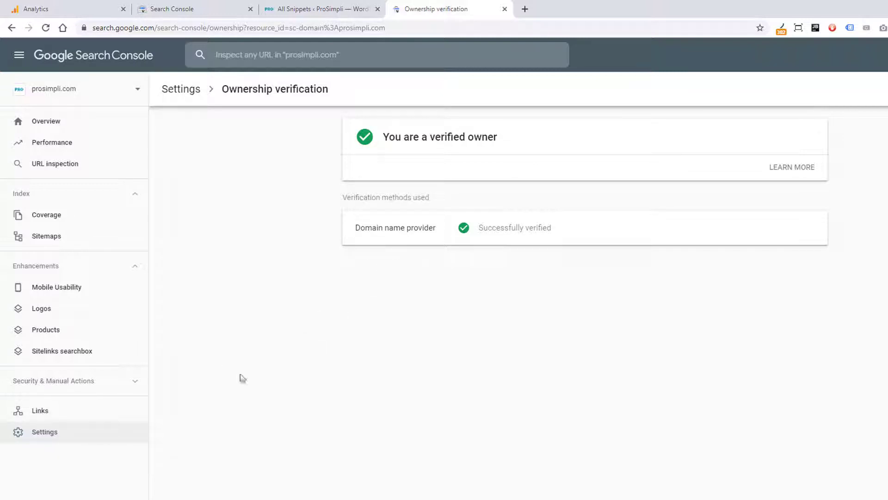
pyautogui.click(85, 432)
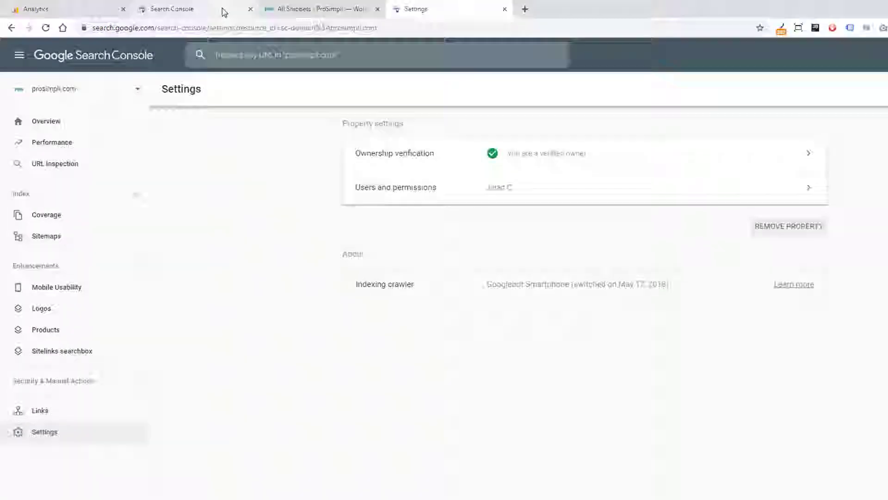
# - Recheck the no-verified-sites message, then choose Add property from the property list
pyautogui.click(223, 11)
pyautogui.moveTo(115, 196); pyautogui.dragTo(28, 198)
pyautogui.click(468, 8)
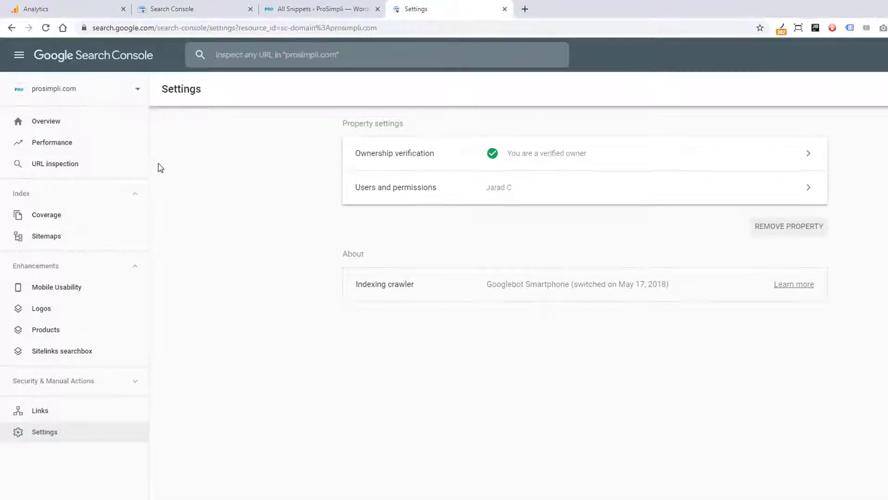
pyautogui.click(137, 89)
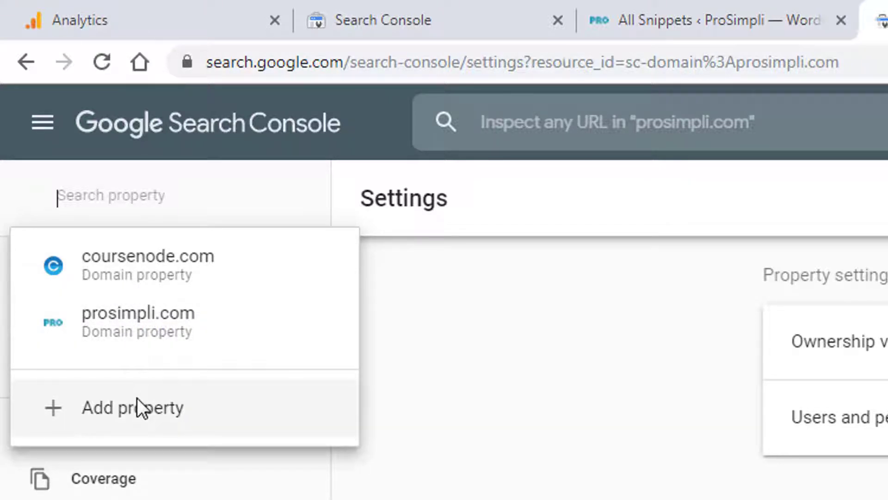
pyautogui.click(187, 409)
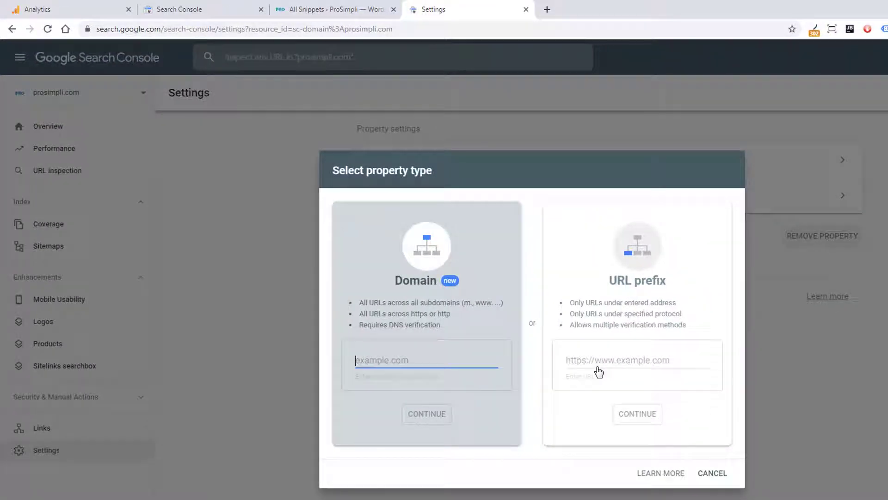
pyautogui.click(599, 370)
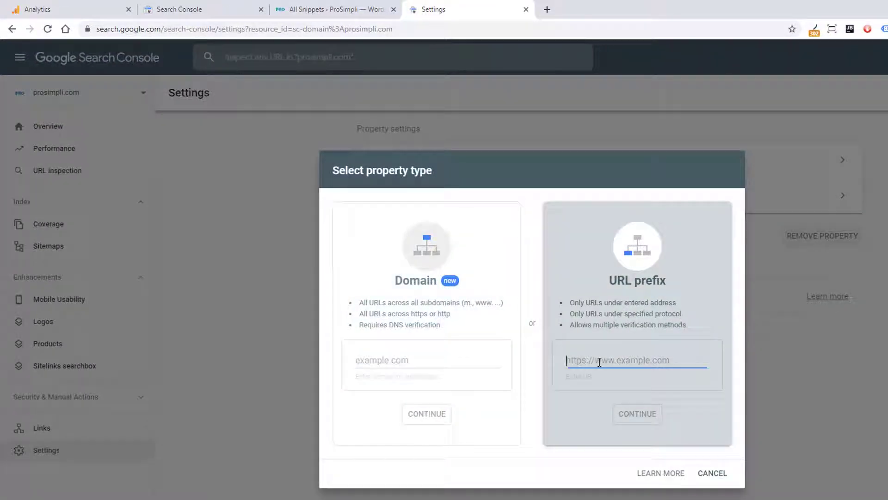
pyautogui.write('https')
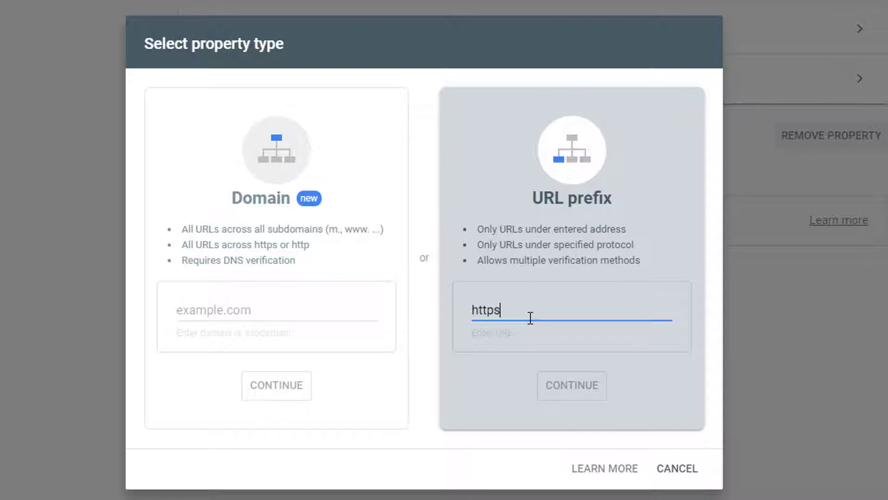
pyautogui.write('://pro')
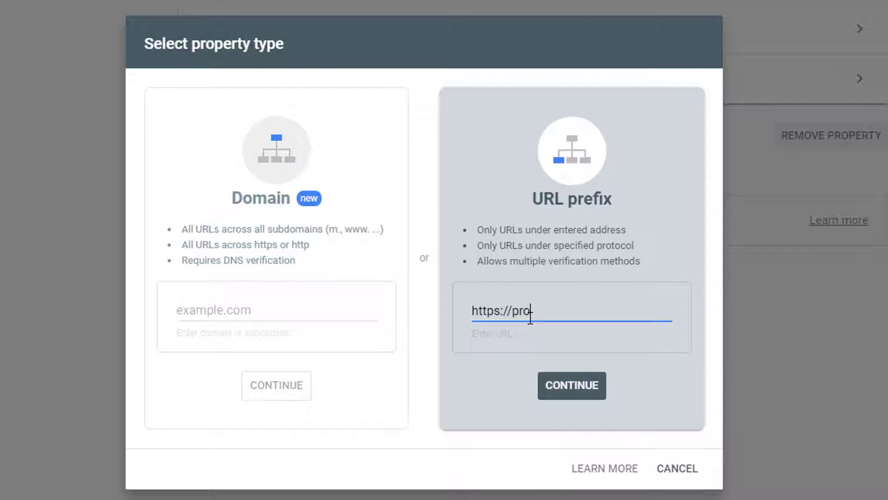
pyautogui.write('simpli.com')
pyautogui.click(577, 384)
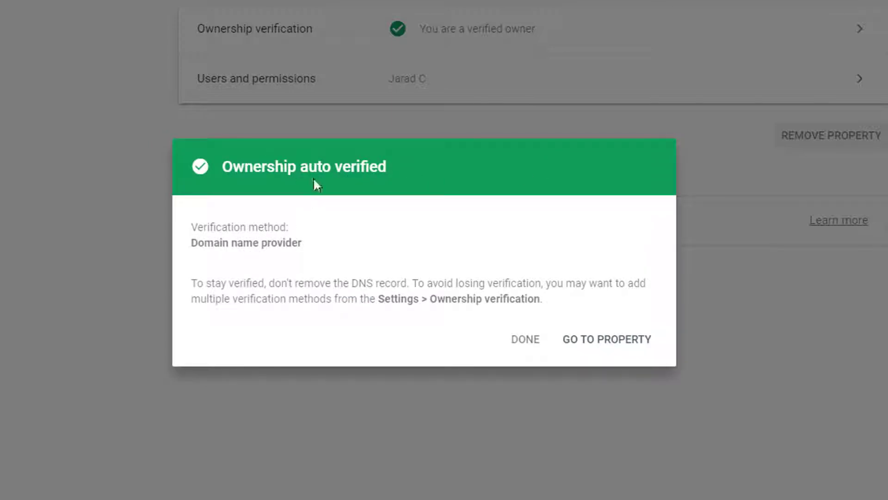
pyautogui.click(609, 344)
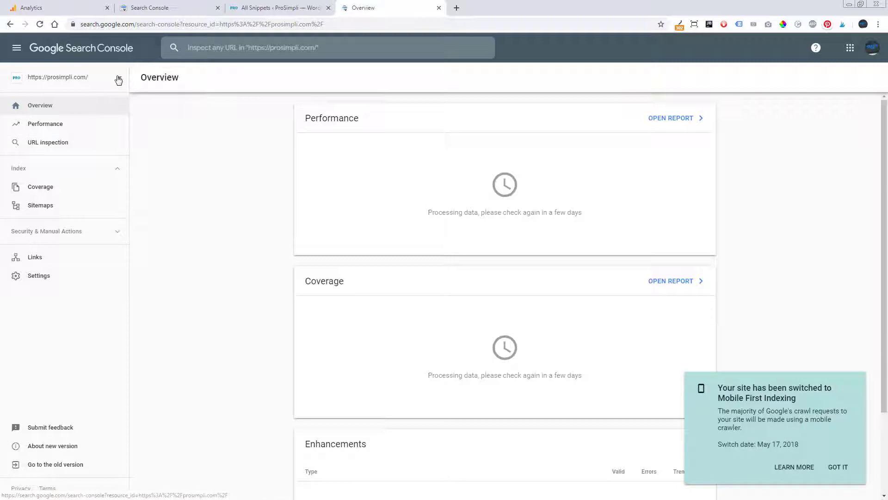
pyautogui.click(118, 81)
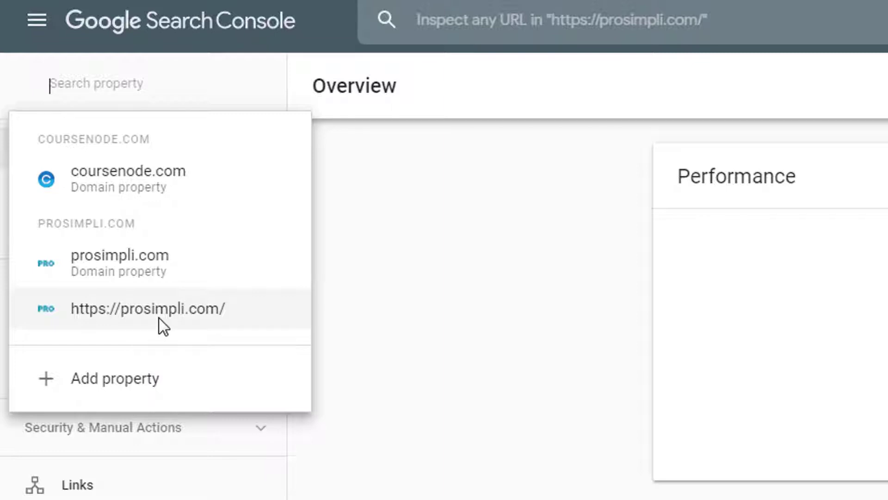
pyautogui.click(462, 258)
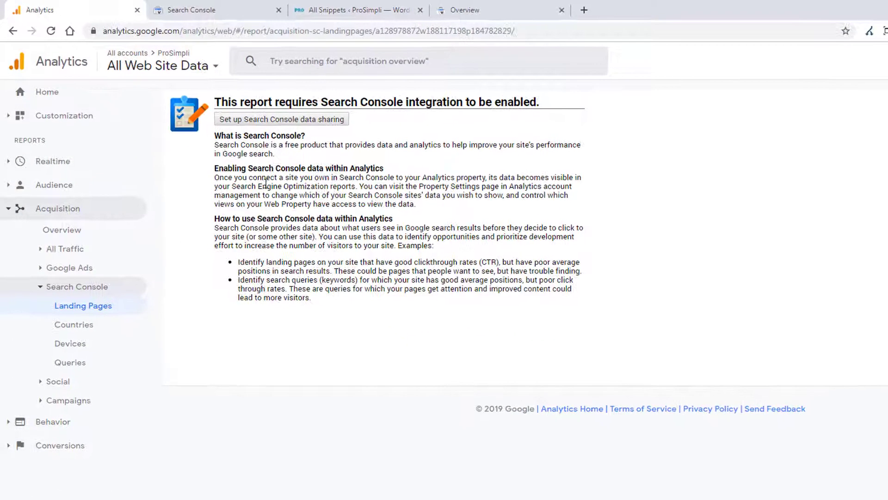
# - Close the stale Search Console tab and add a site via Analytics' Adjust Search Console settings
pyautogui.click(229, 97)
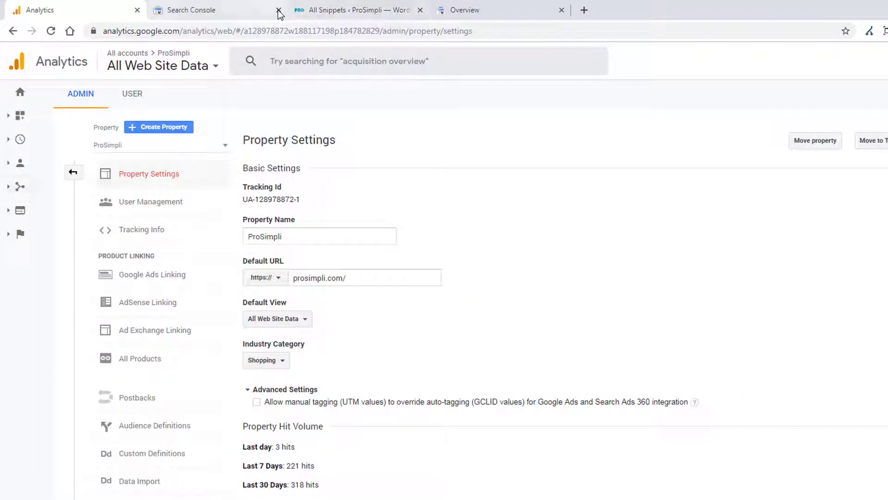
pyautogui.click(279, 9)
pyautogui.scroll(-7, 231, 354)
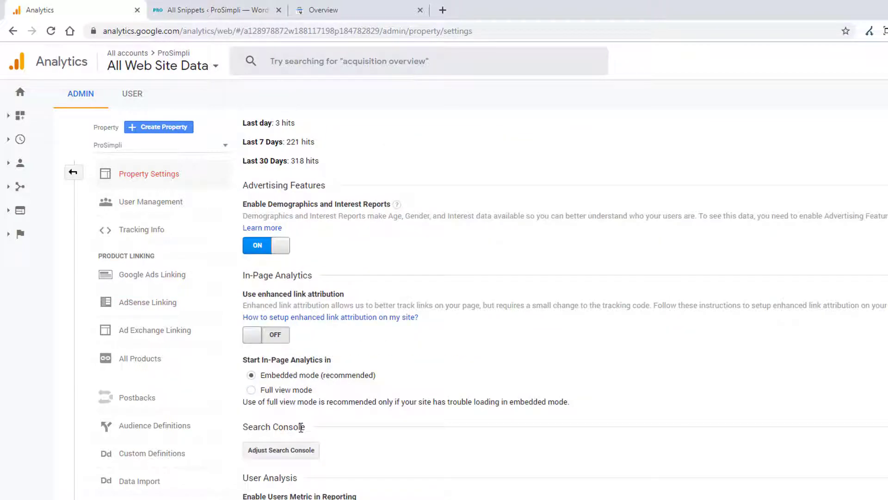
pyautogui.click(295, 453)
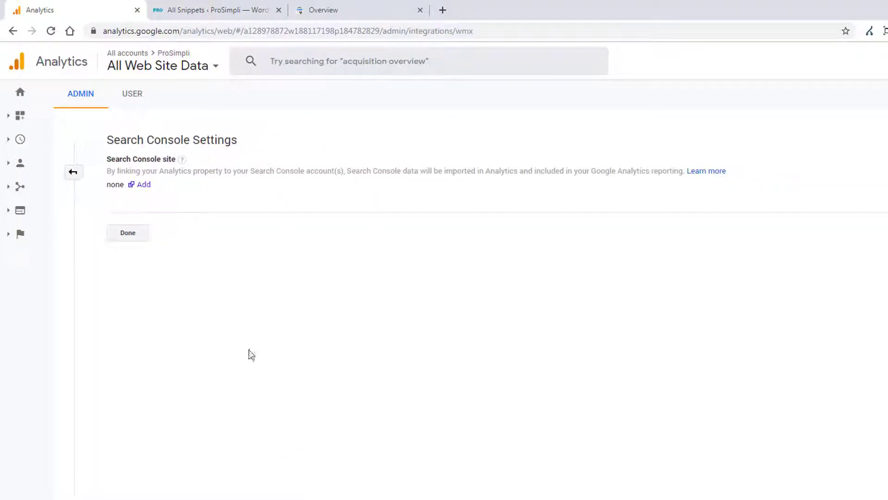
pyautogui.click(143, 185)
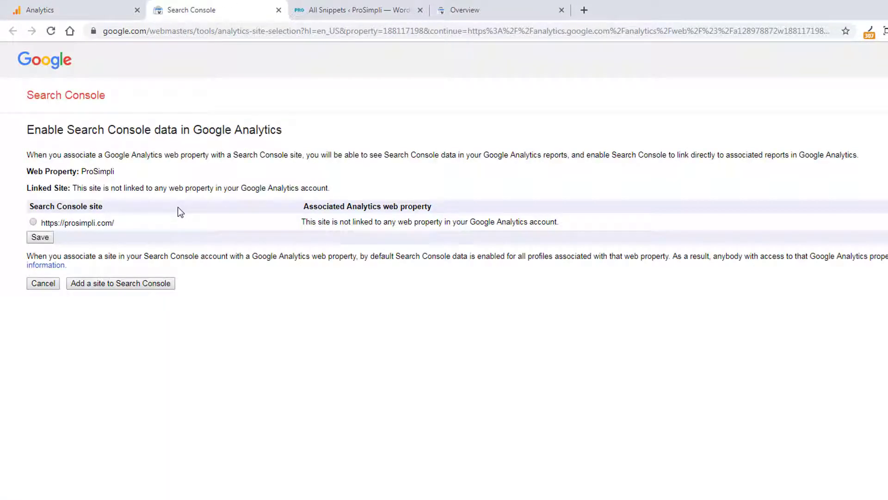
pyautogui.click(33, 222)
pyautogui.click(472, 13)
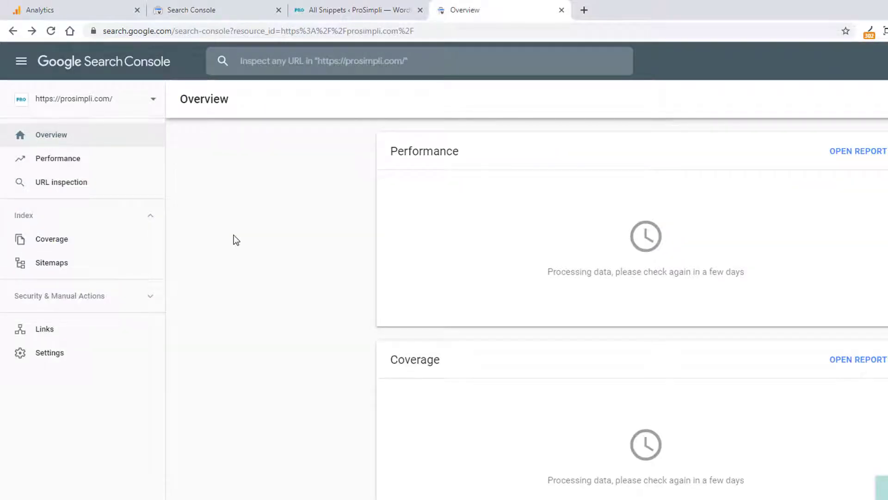
pyautogui.click(219, 8)
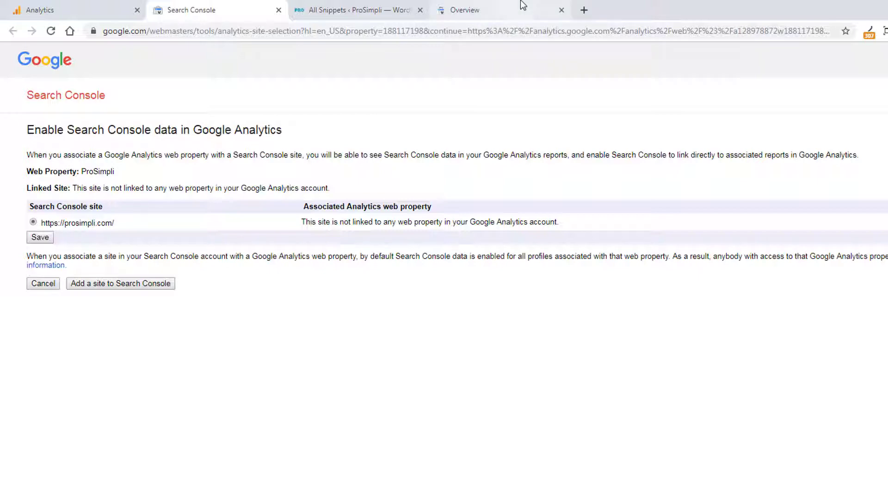
pyautogui.click(40, 237)
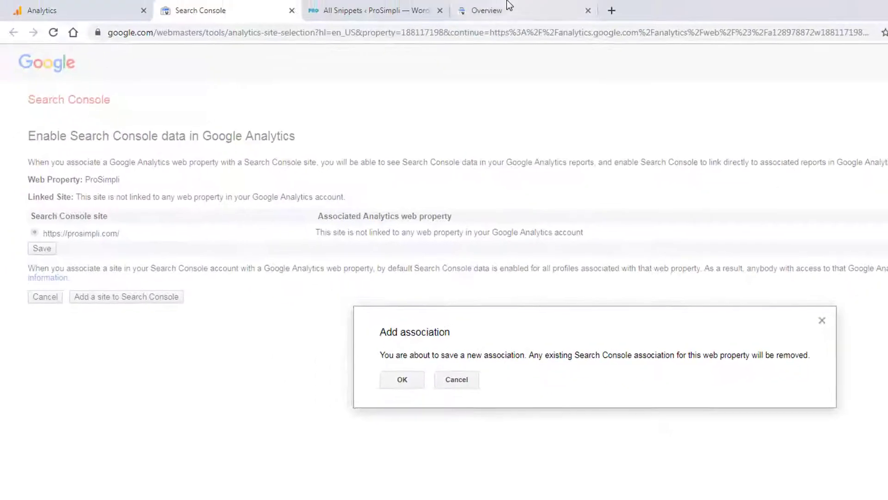
pyautogui.click(473, 17)
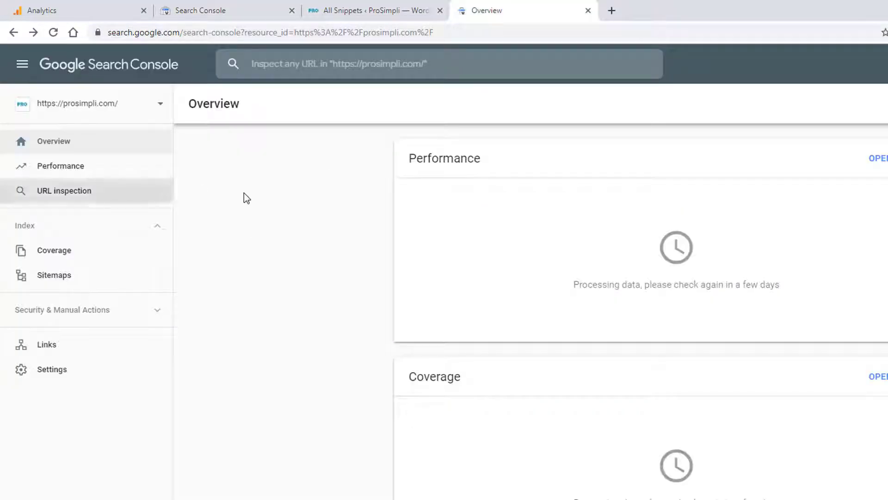
pyautogui.click(160, 107)
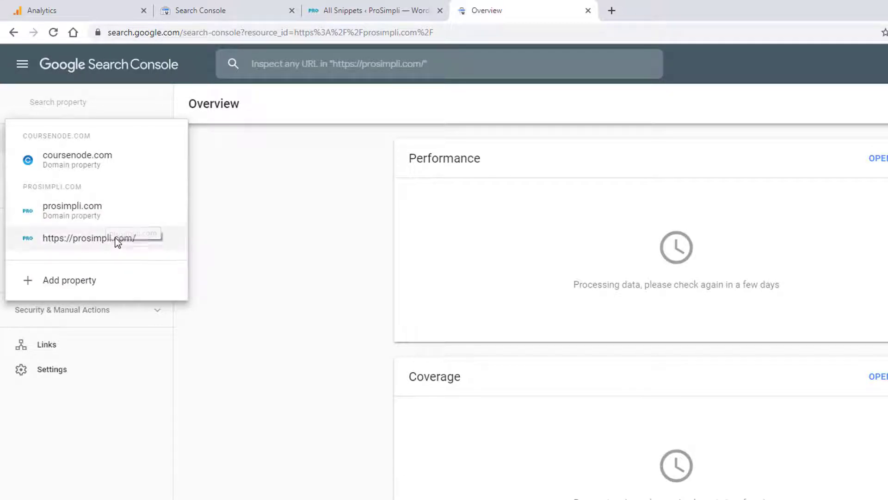
pyautogui.click(274, 197)
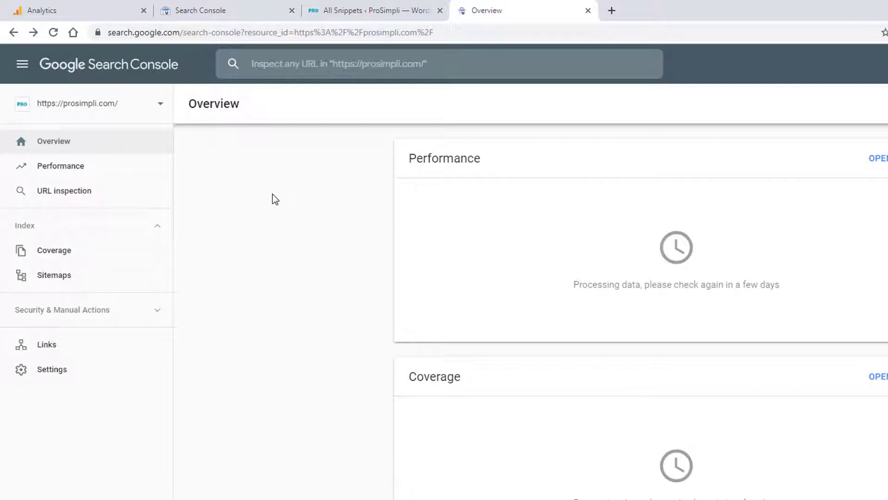
pyautogui.click(254, 17)
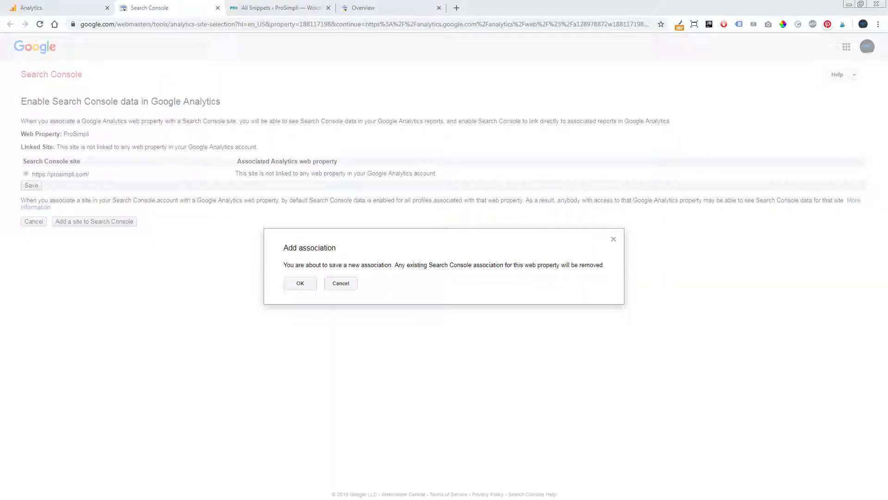
pyautogui.click(300, 284)
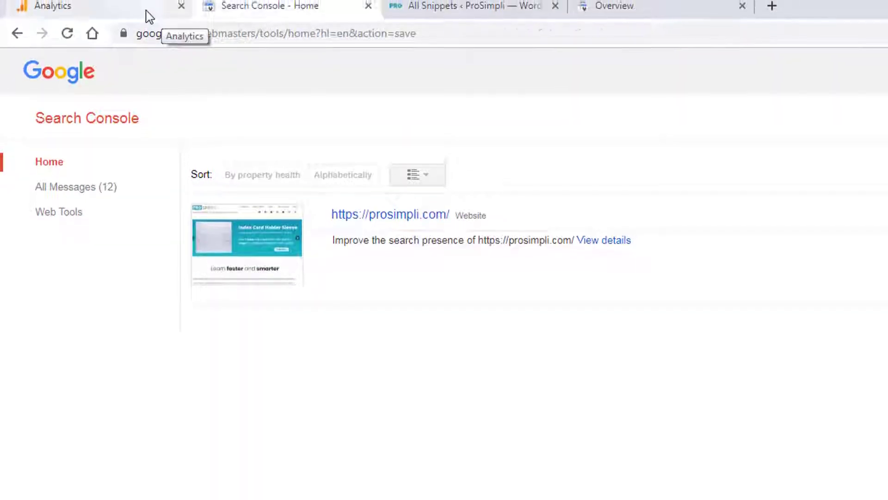
# - Return to Analytics admin, reload it, and check the Search Console property list
pyautogui.click(148, 10)
pyautogui.click(95, 227)
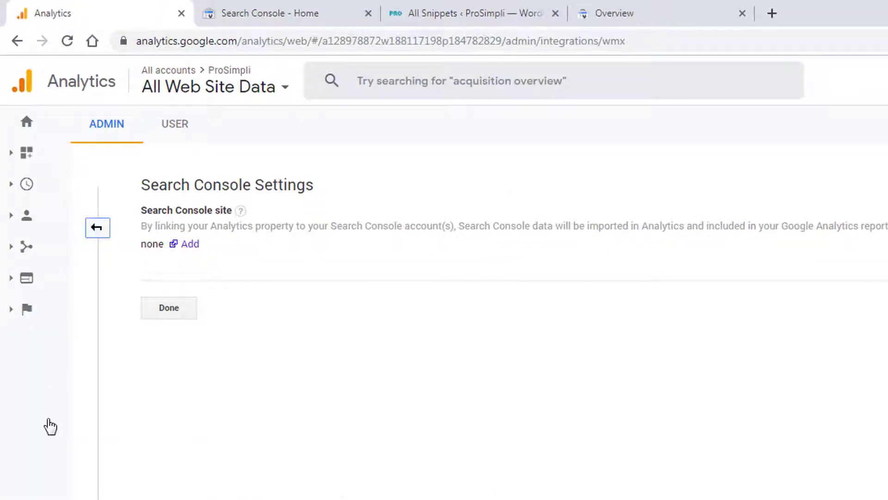
pyautogui.click(46, 247)
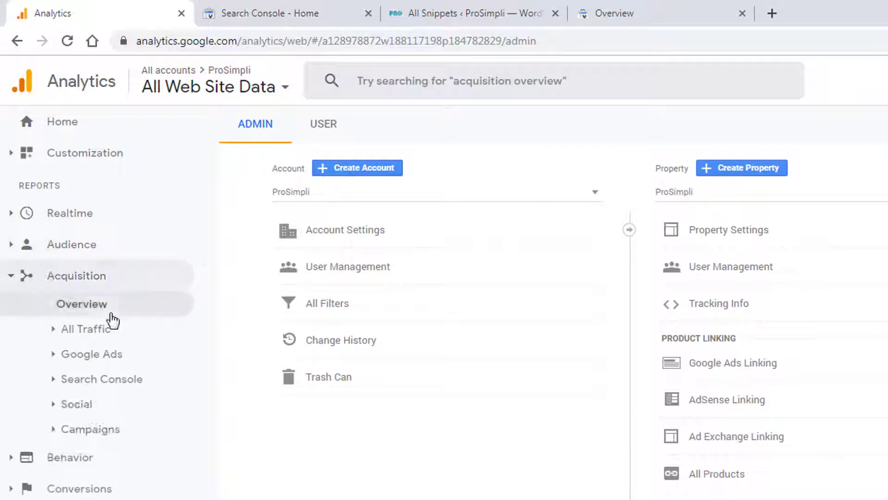
pyautogui.click(67, 40)
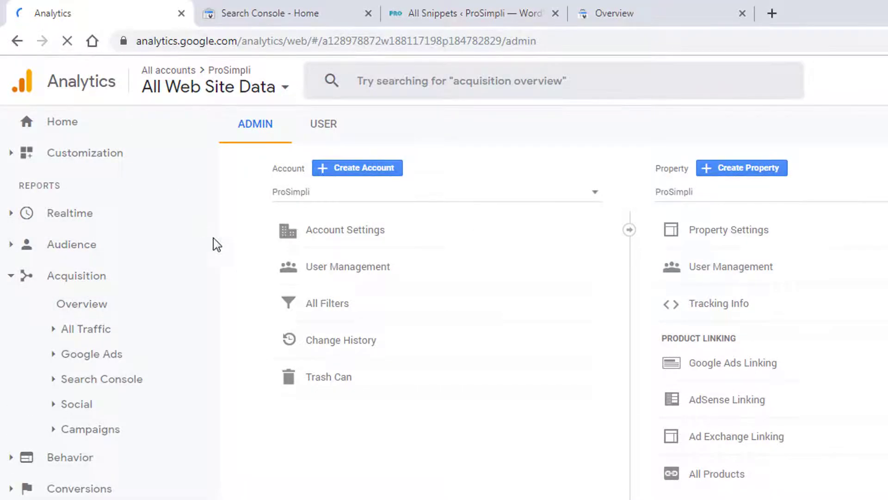
pyautogui.click(678, 16)
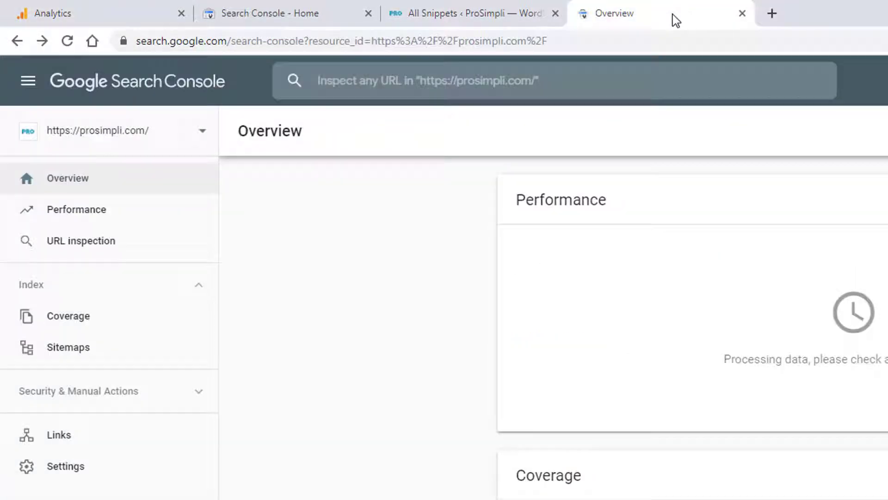
pyautogui.click(169, 135)
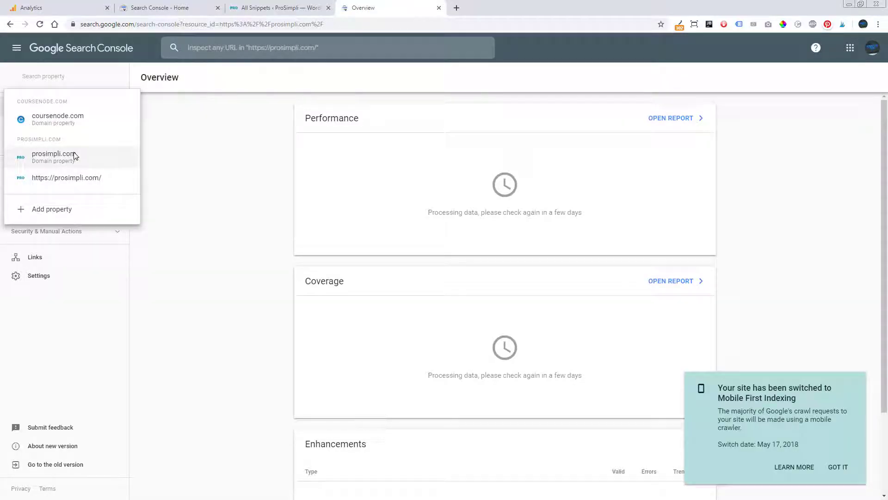
# - Open the Acquisition › Search Console › Landing Pages report in Analytics
pyautogui.click(85, 10)
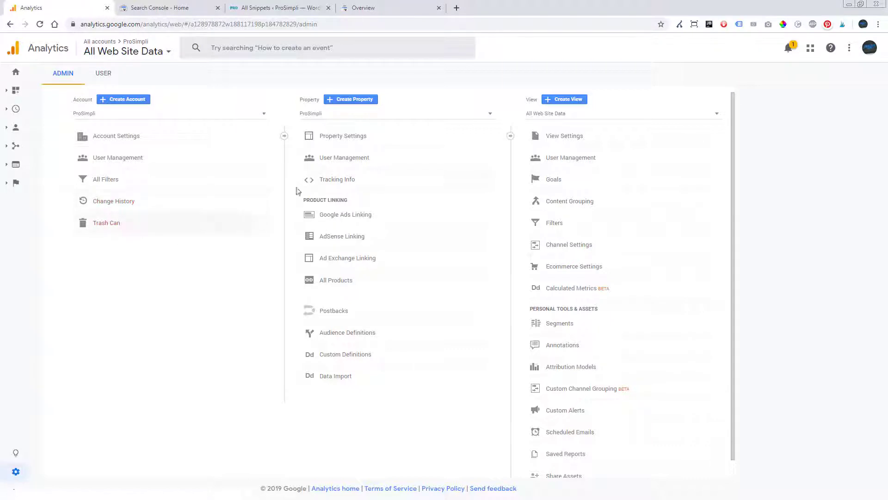
pyautogui.moveTo(28, 224)
pyautogui.click(44, 168)
pyautogui.click(60, 224)
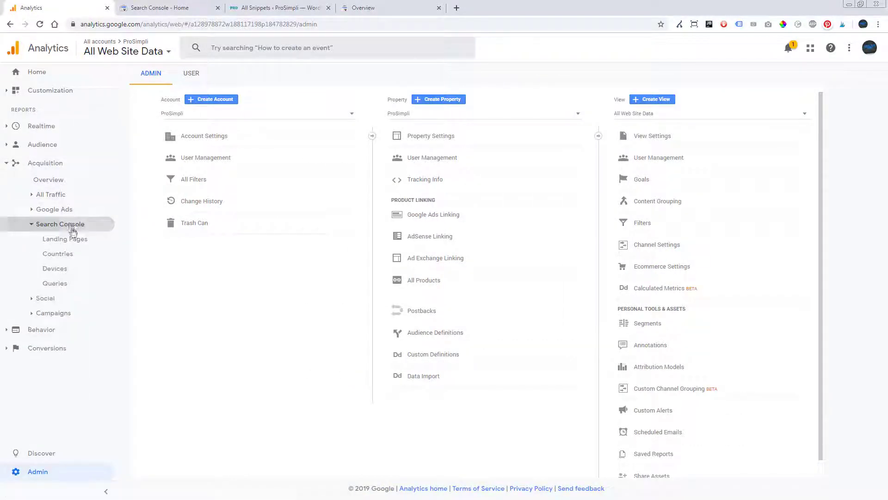
pyautogui.click(64, 238)
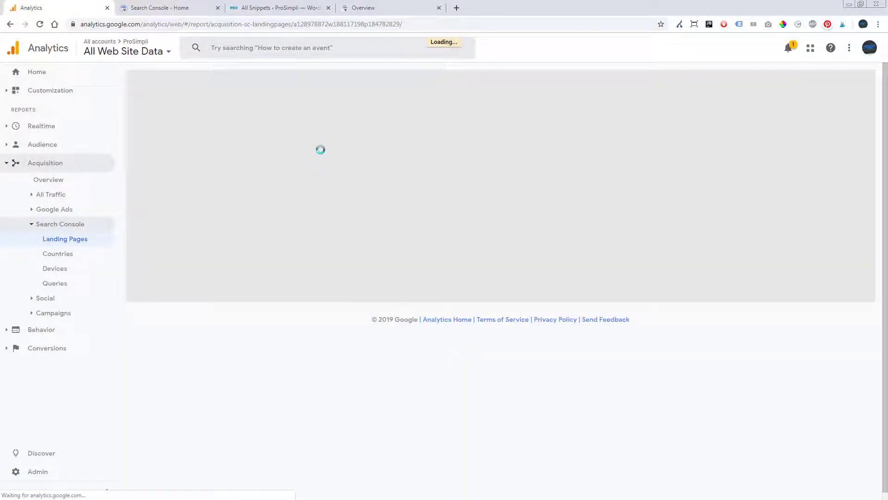